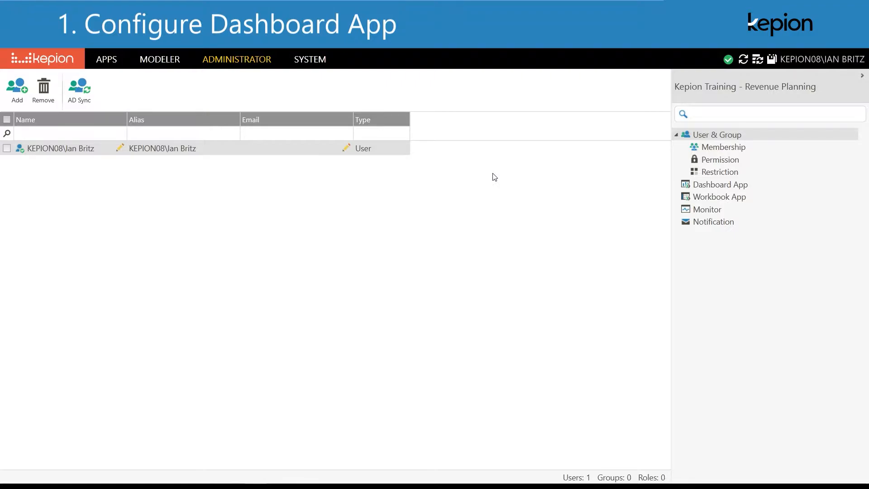
# Open the permission settings and choose the existing user account as the one to configure.
pyautogui.click(720, 165)
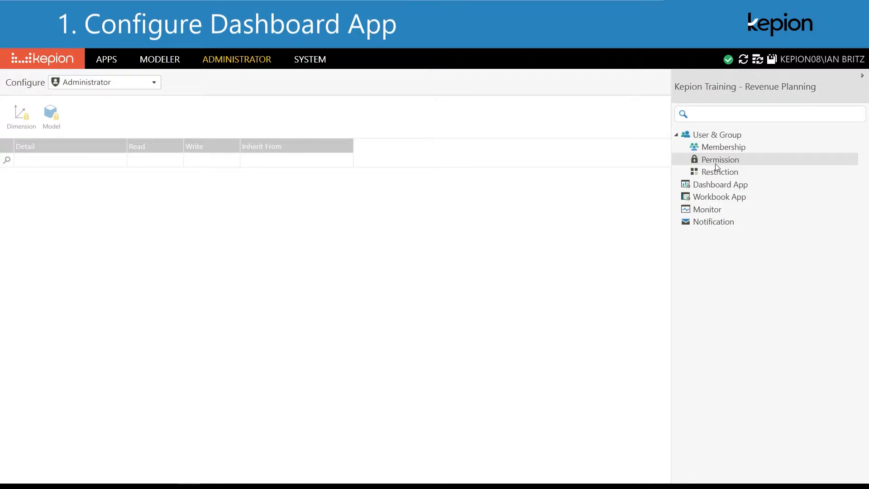
pyautogui.click(154, 83)
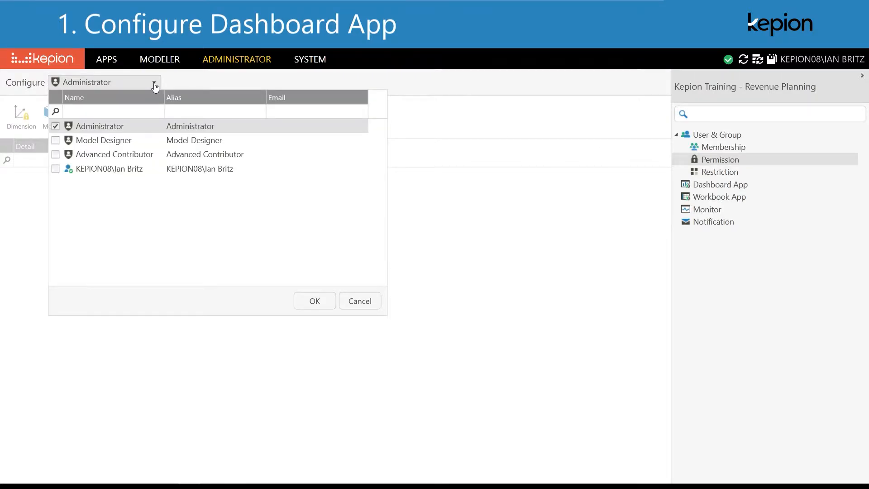
pyautogui.click(145, 168)
pyautogui.click(319, 307)
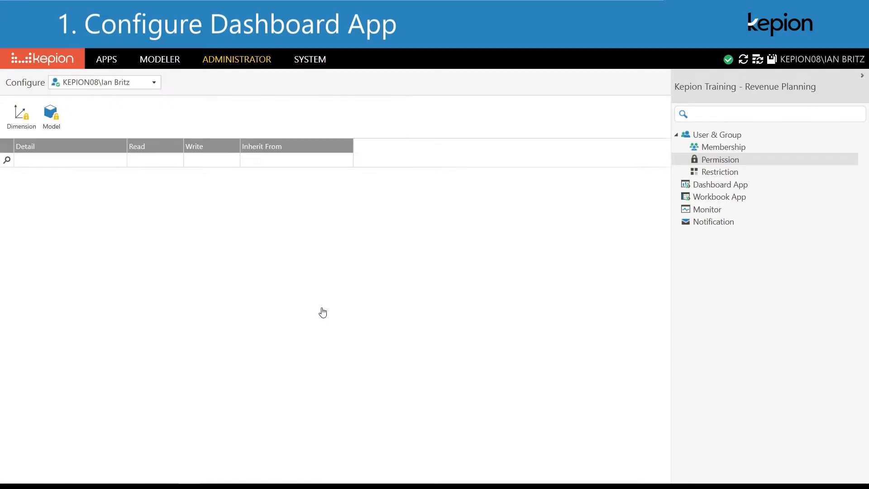
# Grant the selected user read and write access to all models: Assumption, Deflator Percent, Reporting and Trade Spend.
pyautogui.click(54, 119)
pyautogui.click(334, 182)
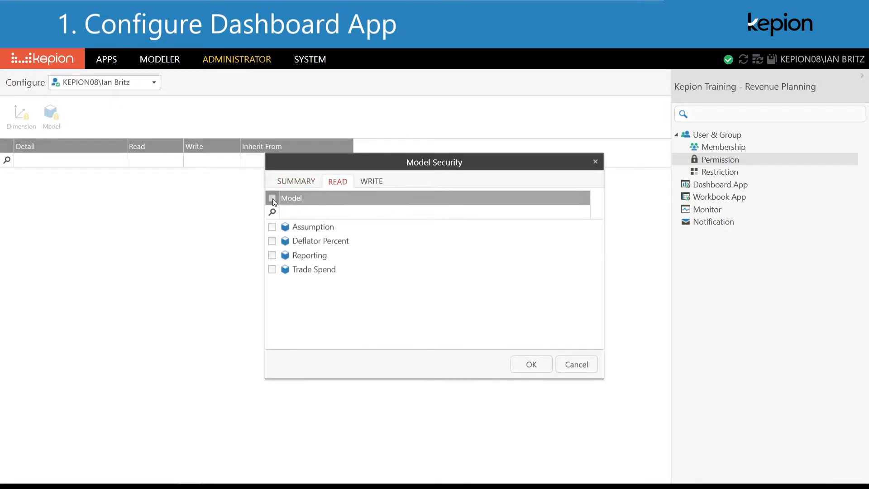
pyautogui.click(272, 198)
pyautogui.click(359, 184)
pyautogui.click(272, 198)
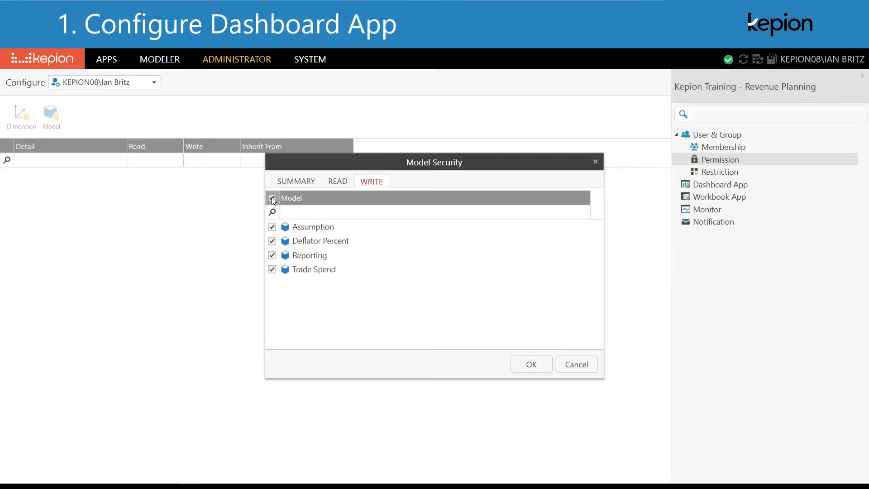
pyautogui.click(308, 184)
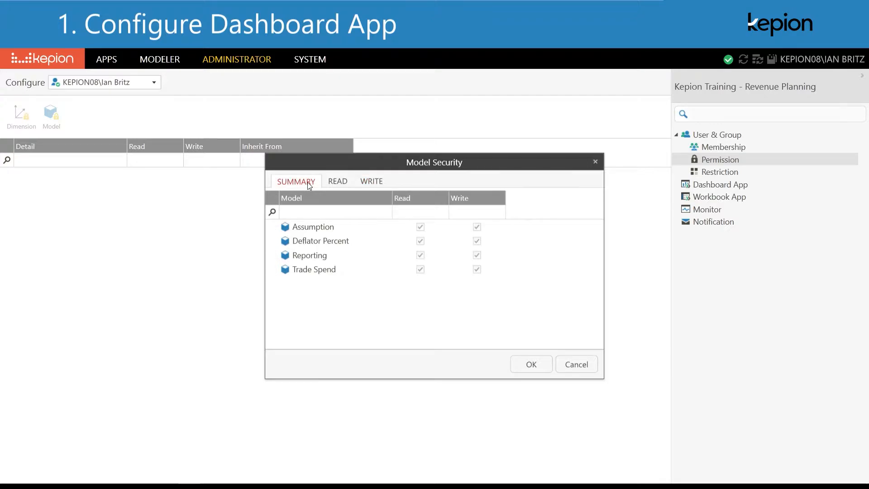
pyautogui.click(521, 363)
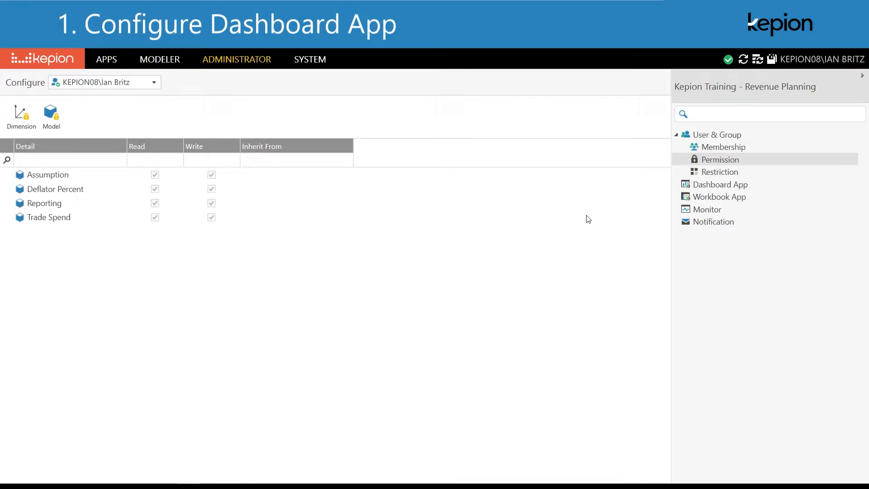
# Create a new dashboard app titled Revenue Planning based on the Revenue Planning dashboard, keeping the default dates.
pyautogui.click(719, 186)
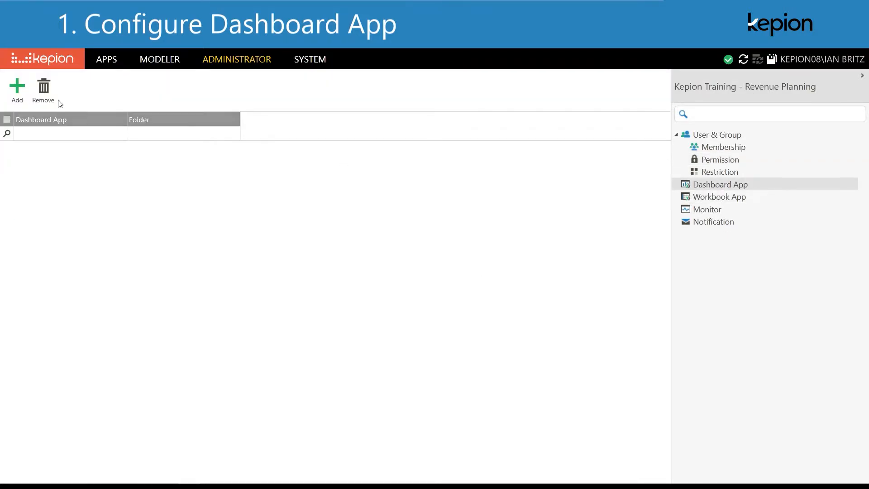
pyautogui.click(18, 90)
pyautogui.write('Revenue Plann')
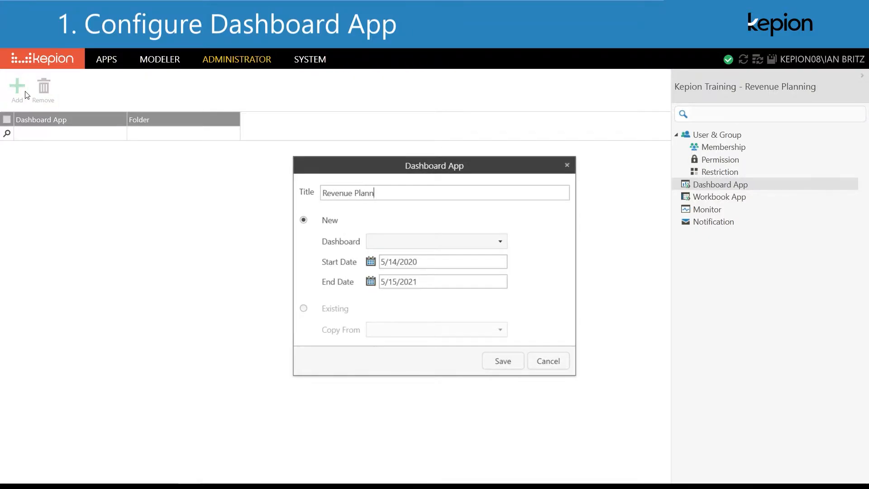
pyautogui.write('ing')
pyautogui.click(389, 242)
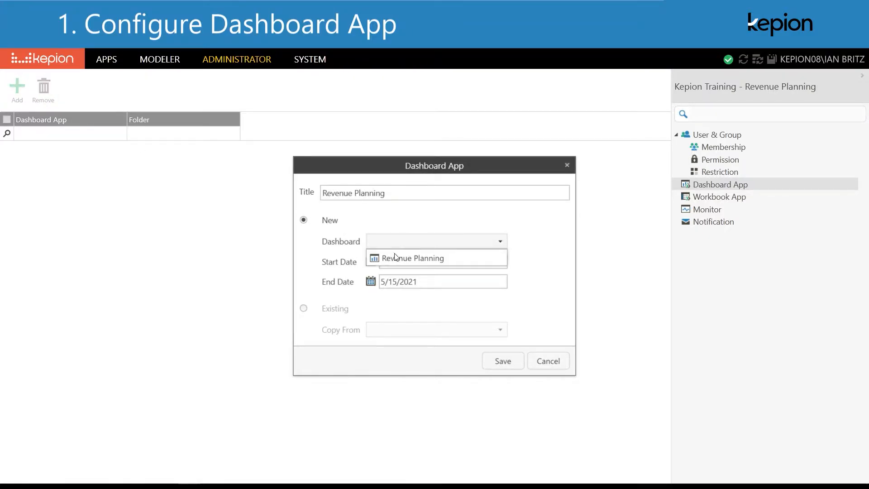
pyautogui.click(396, 258)
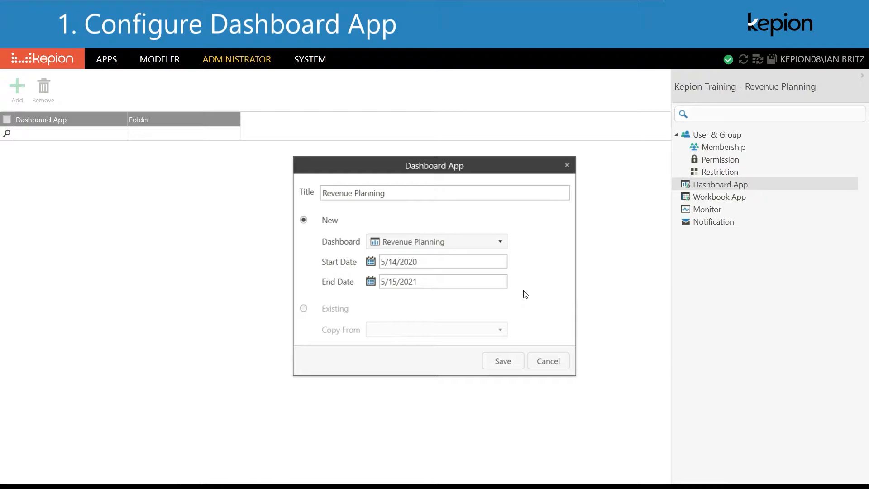
pyautogui.click(506, 361)
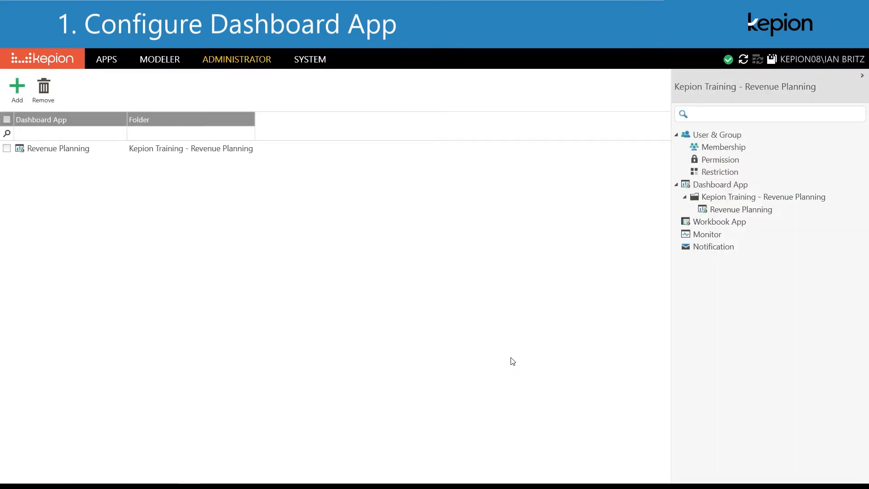
# Add the existing user as a contributor to the Revenue Planning dashboard app and save the changes.
pyautogui.click(739, 211)
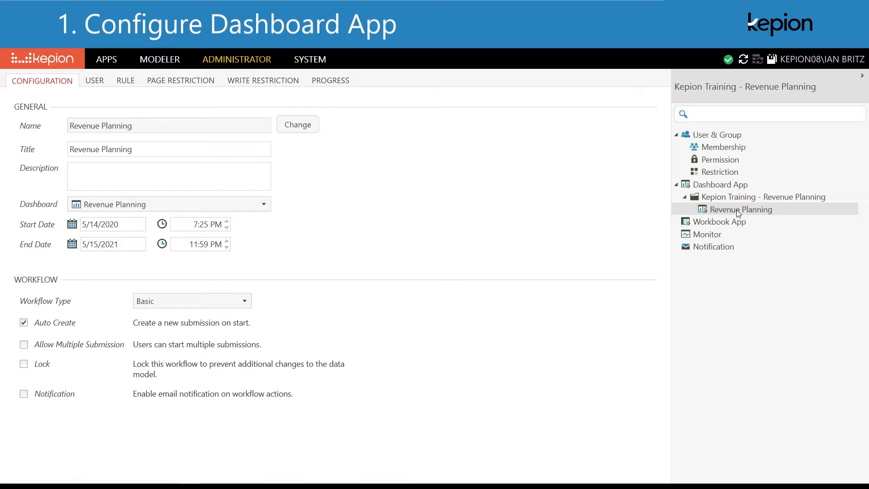
pyautogui.click(99, 83)
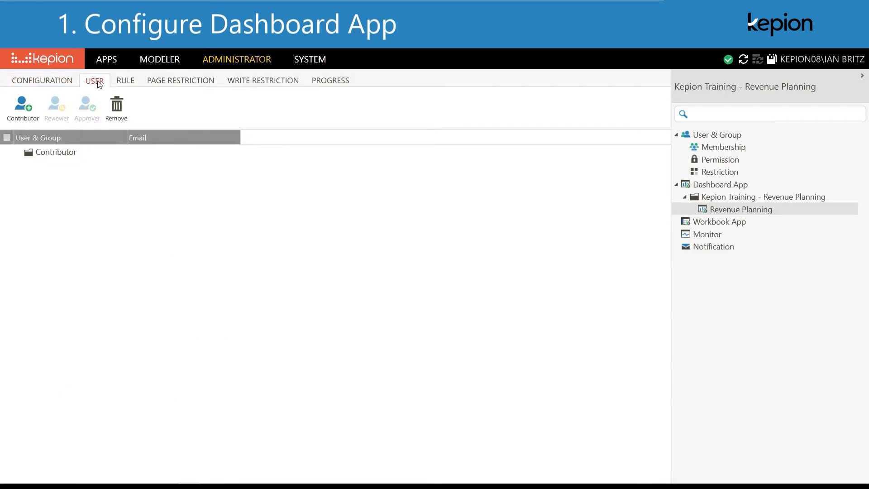
pyautogui.click(27, 116)
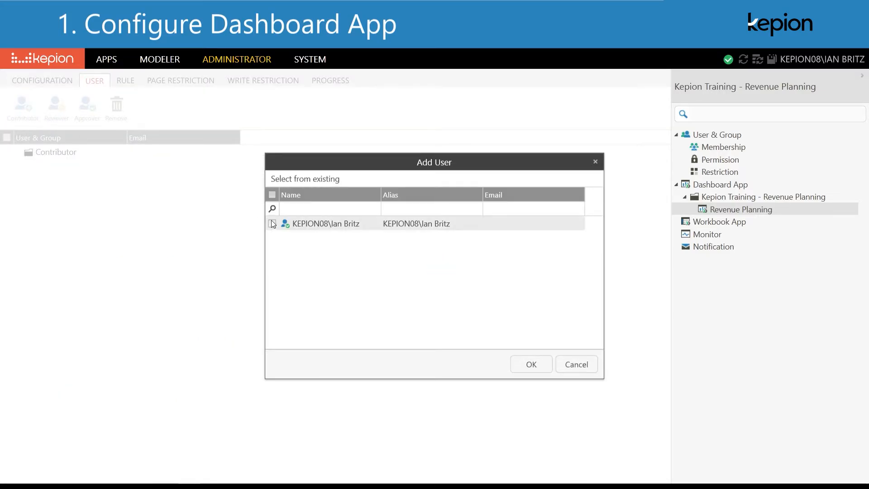
pyautogui.click(272, 224)
pyautogui.click(531, 365)
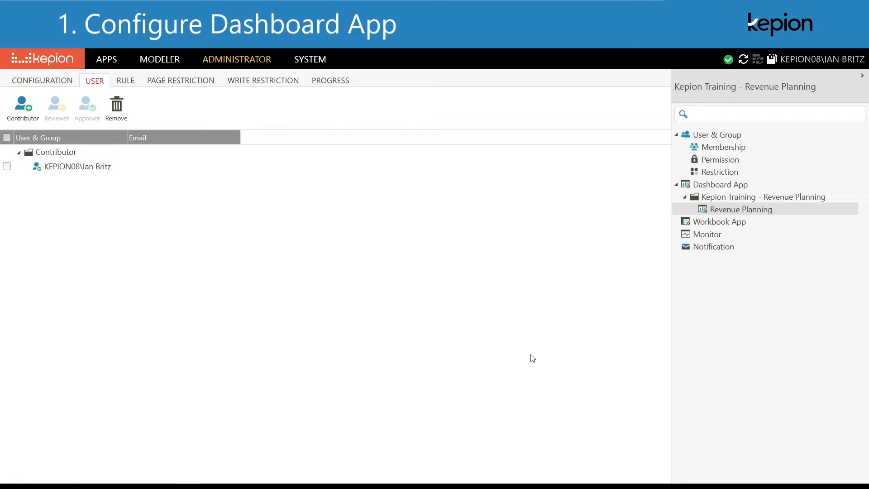
pyautogui.click(770, 62)
pyautogui.click(480, 338)
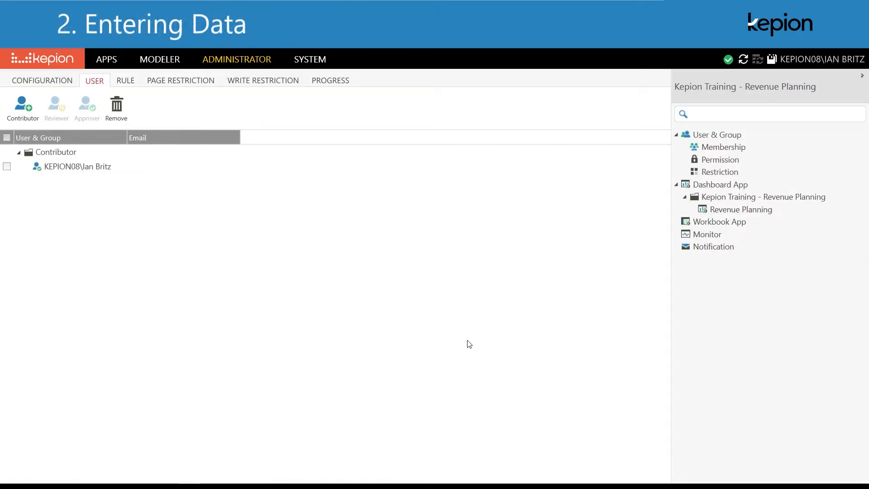
# Start a new submission of the Revenue Planning app and open its Trade Spend form.
pyautogui.click(113, 58)
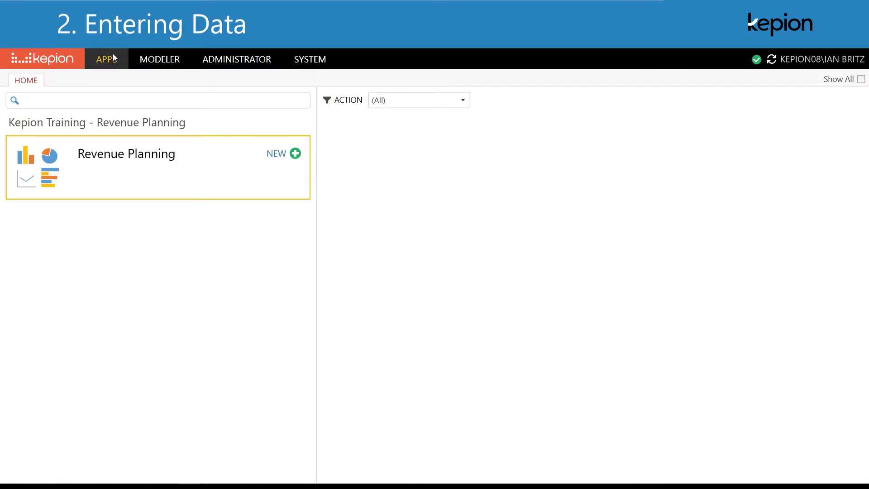
pyautogui.click(294, 155)
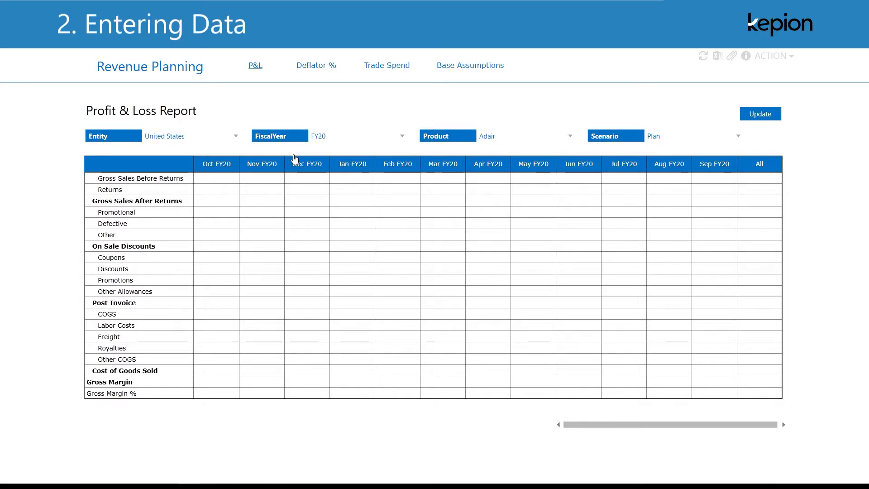
pyautogui.click(382, 68)
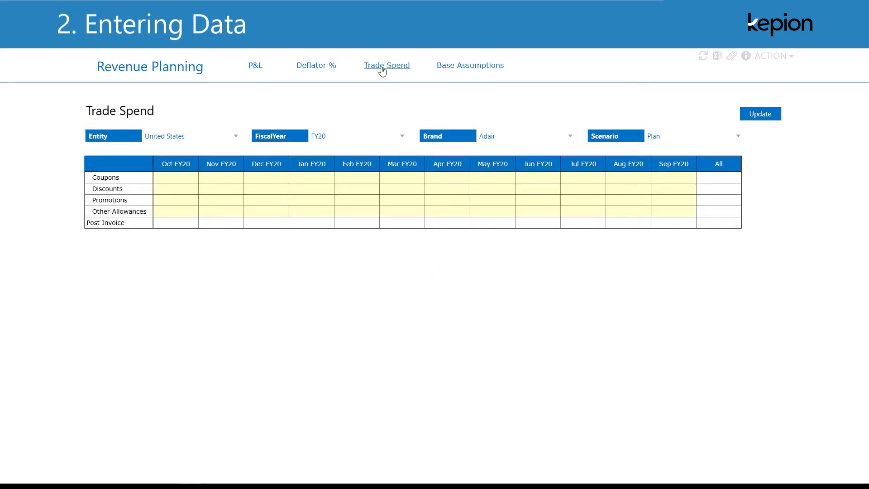
# Enter 100 for Coupons in Oct FY20 and fill it across all months through Sep FY20 and down to Other Allowances.
pyautogui.click(179, 178)
pyautogui.write('100')
pyautogui.press('Return')
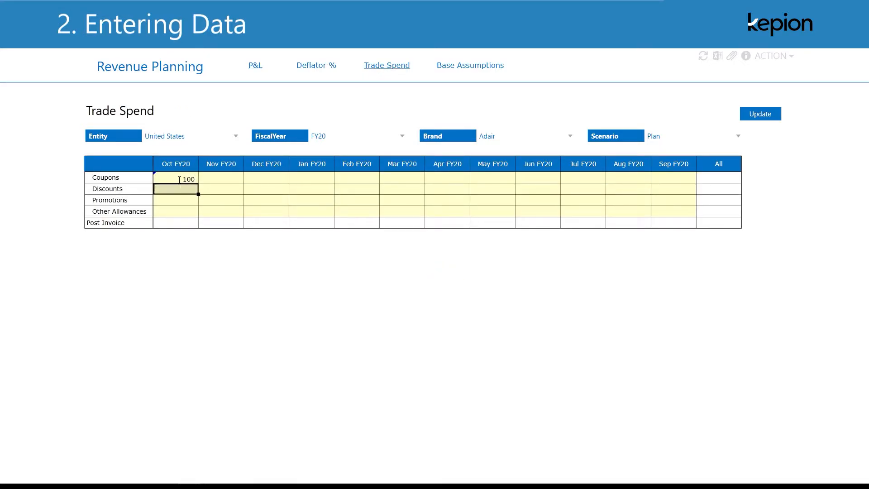
pyautogui.click(179, 180)
pyautogui.moveTo(199, 183); pyautogui.dragTo(668, 210)
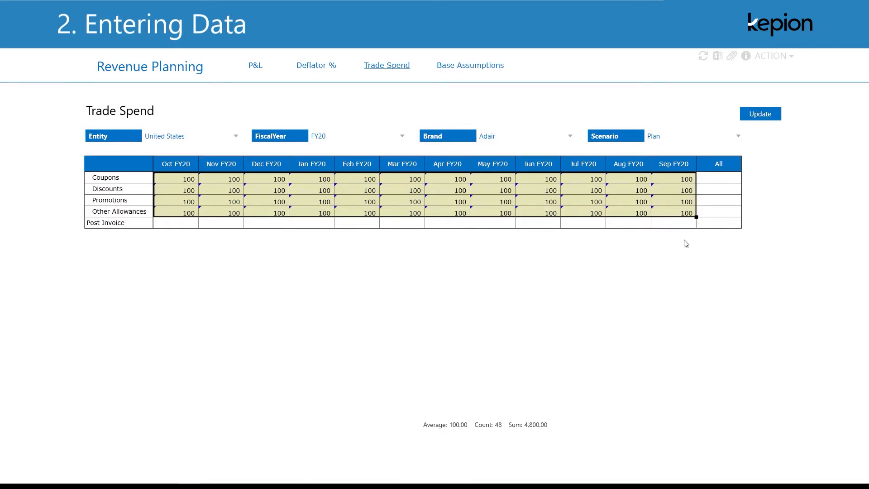
pyautogui.click(699, 226)
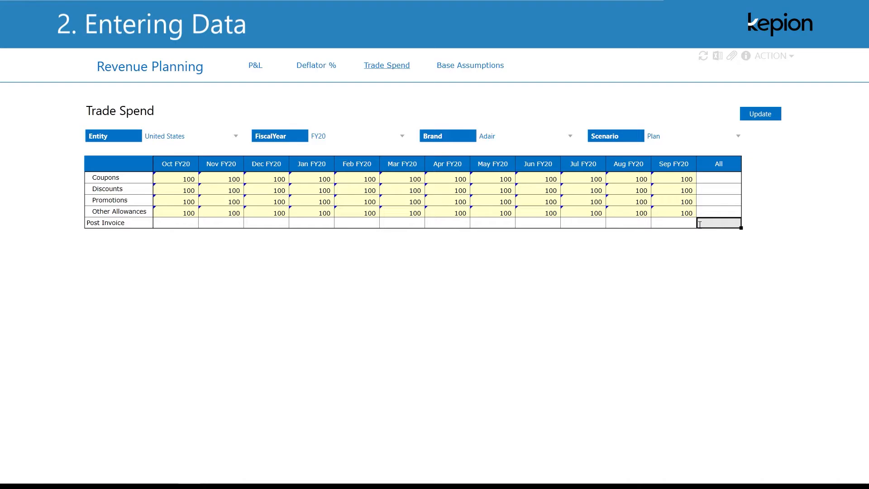
# Review the available plan actions and update the entered Trade Spend values to the server.
pyautogui.click(788, 56)
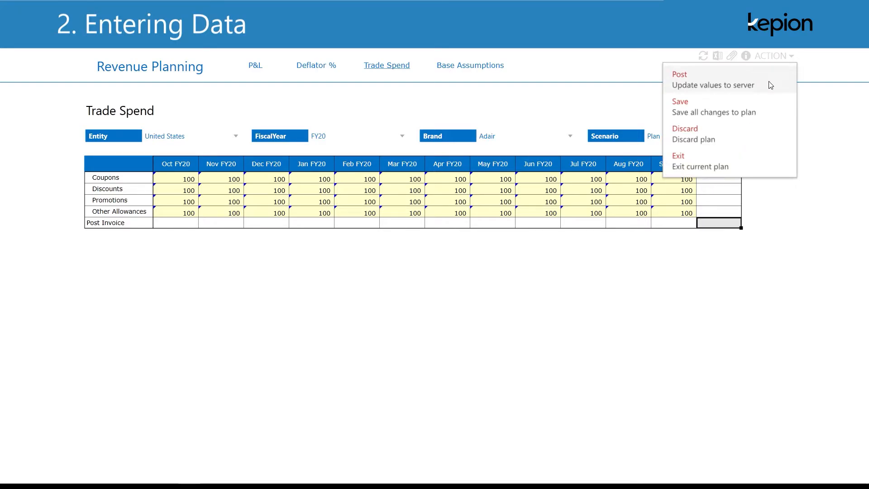
pyautogui.click(829, 112)
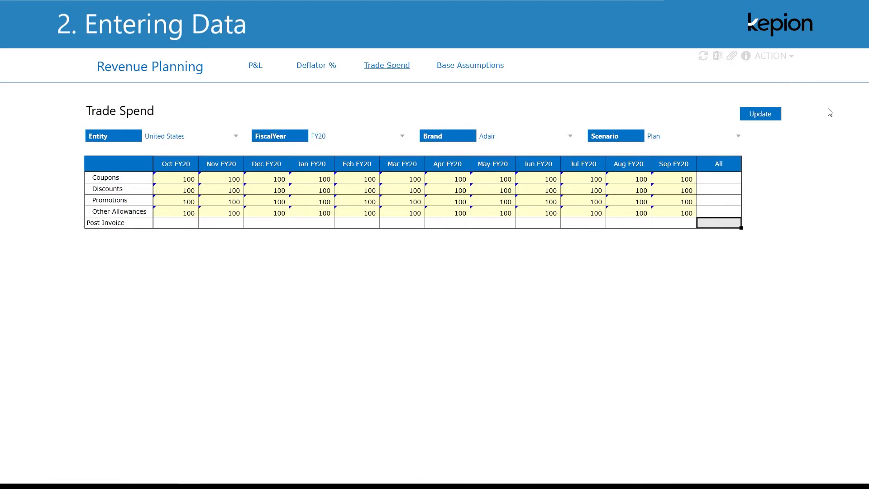
pyautogui.click(758, 118)
pyautogui.click(758, 120)
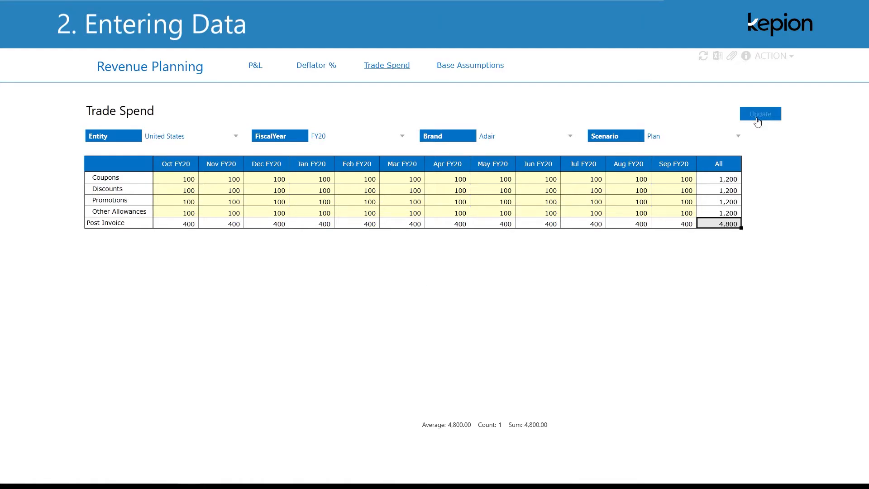
# View the P&L report, and set the Account filter of the Base Assumptions form to Volume.
pyautogui.click(258, 73)
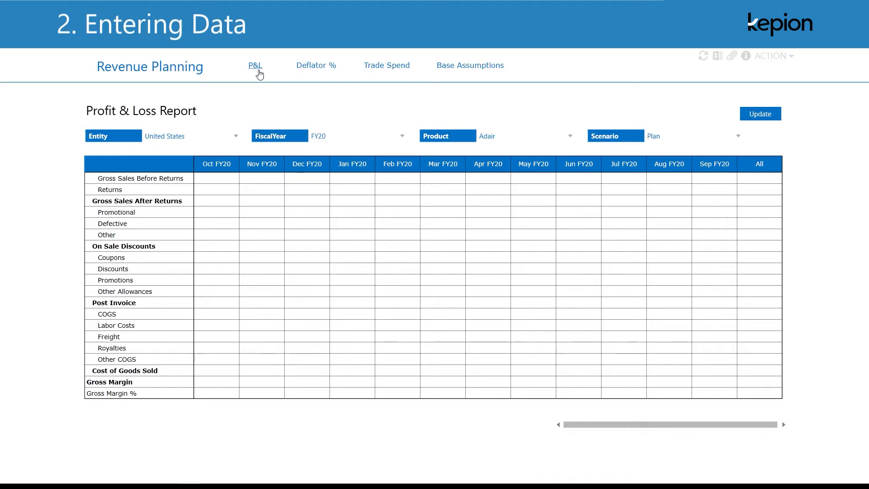
pyautogui.click(472, 70)
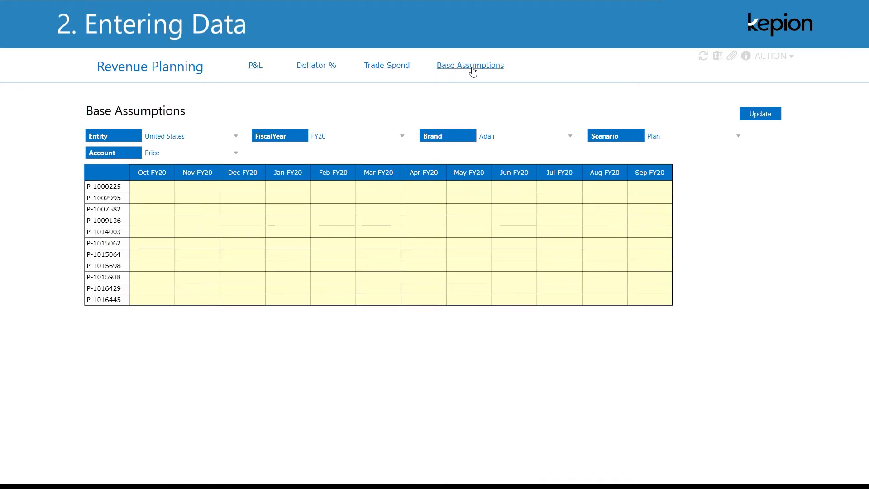
pyautogui.click(236, 154)
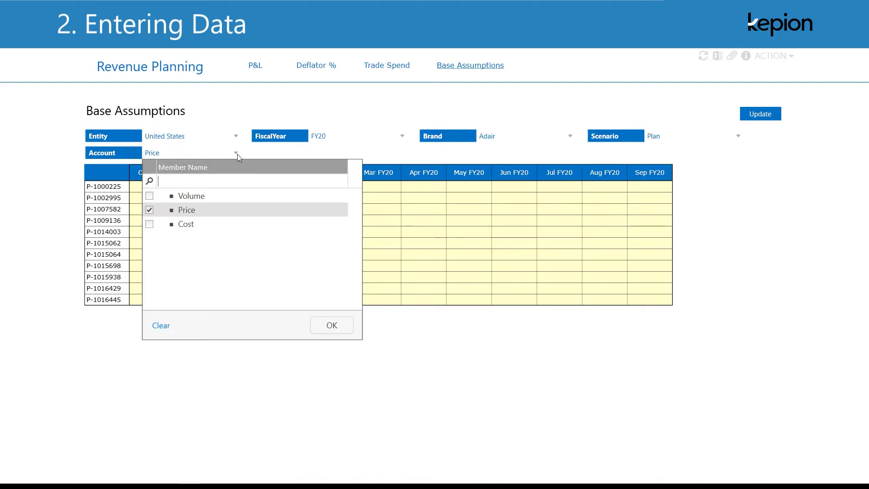
pyautogui.click(189, 195)
pyautogui.click(333, 326)
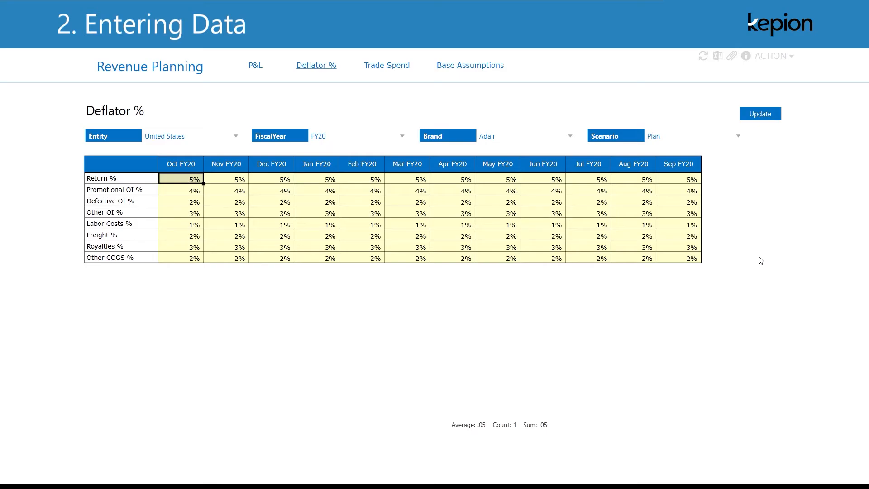
# Save all changes to the plan under the name Revenue Planning and exit the current plan.
pyautogui.click(776, 57)
pyautogui.click(729, 104)
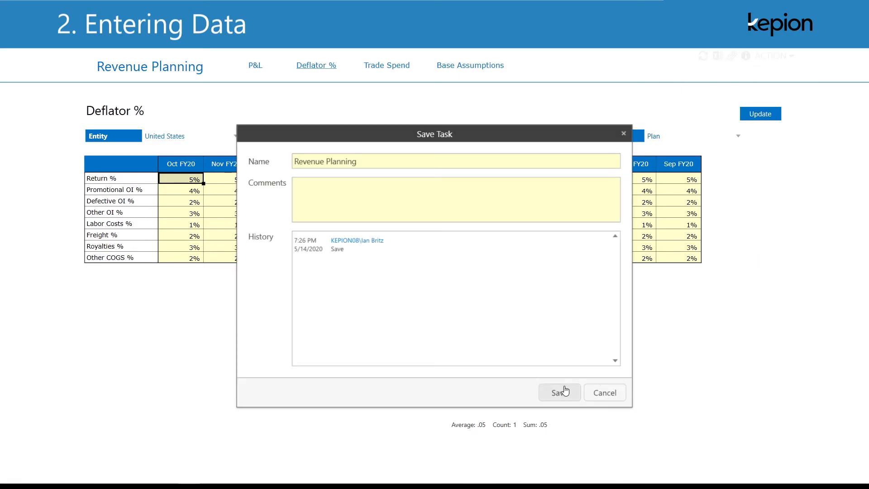
pyautogui.click(559, 392)
pyautogui.click(774, 56)
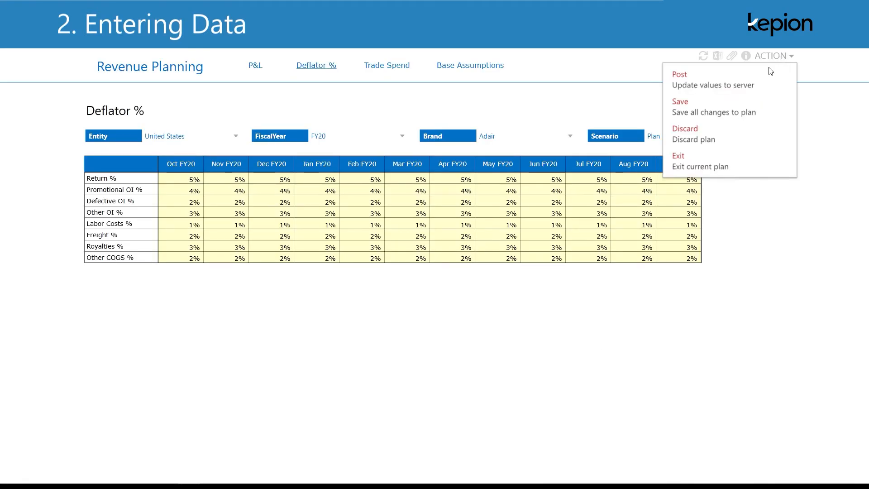
pyautogui.click(698, 162)
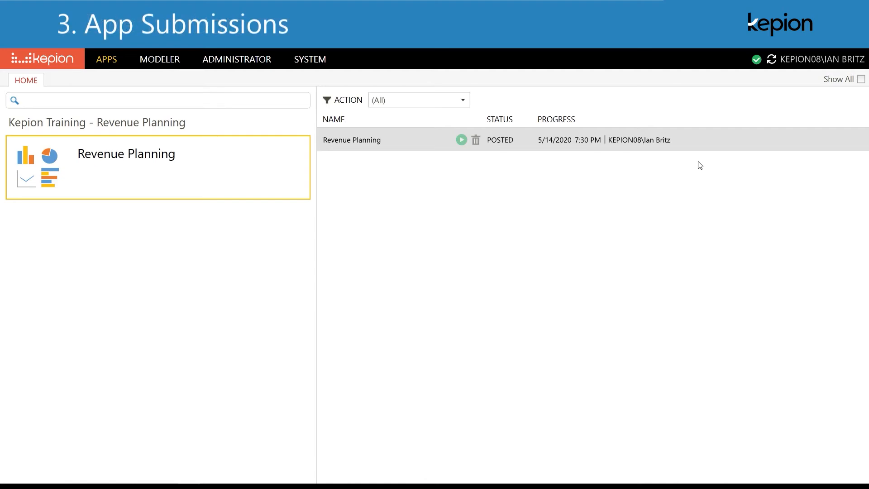